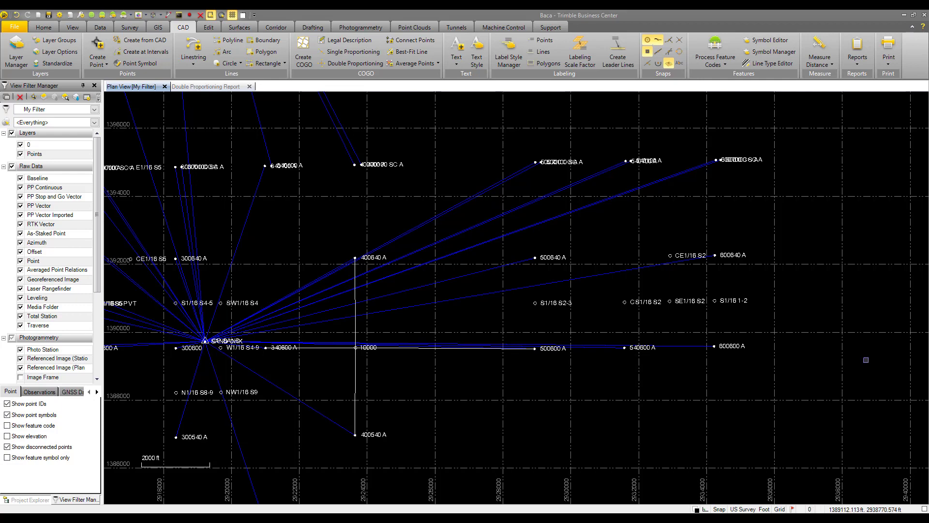
Step: Zoom and pan the plan view onto the lower-right points 500600 A, 600640 A and 600600 A
scroll(858, 345, "down", 2)
scroll(858, 346, "up", 3)
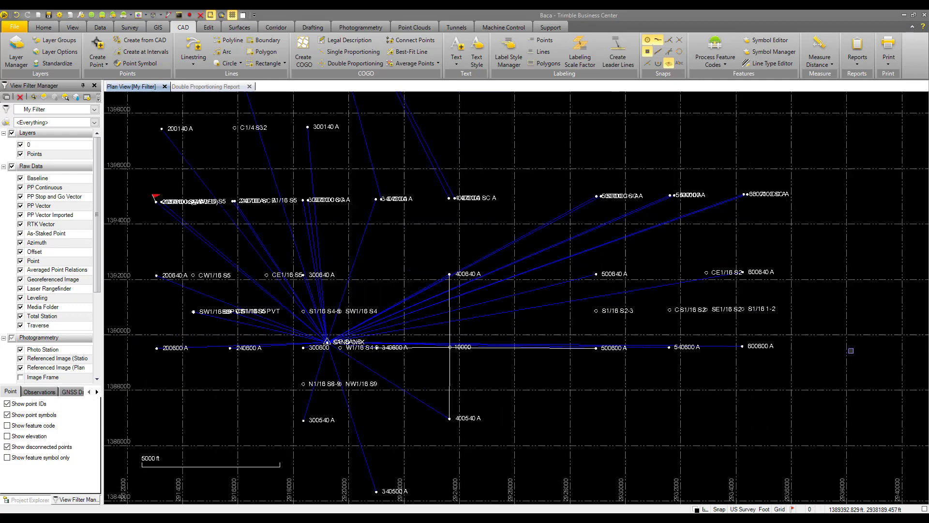
left_click_drag(853, 349, 852, 434)
scroll(813, 387, "up", 1)
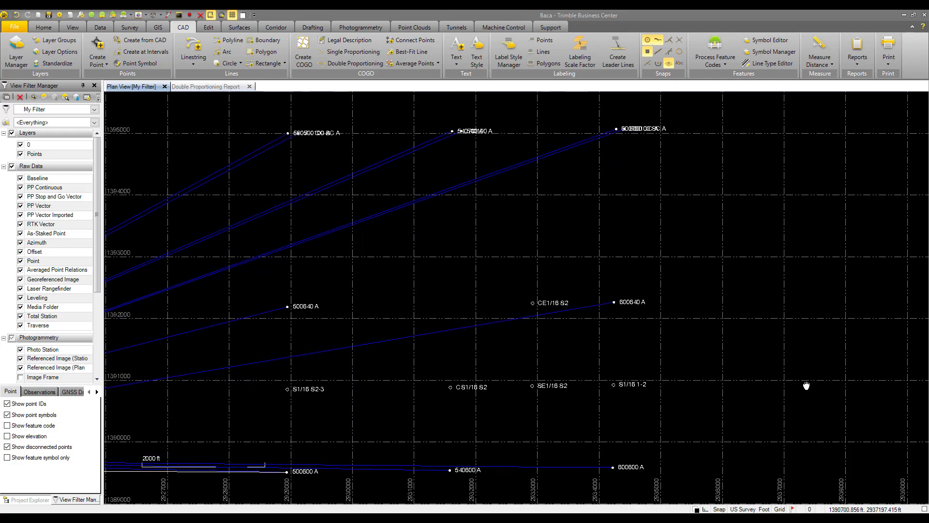
left_click_drag(806, 382, 720, 241)
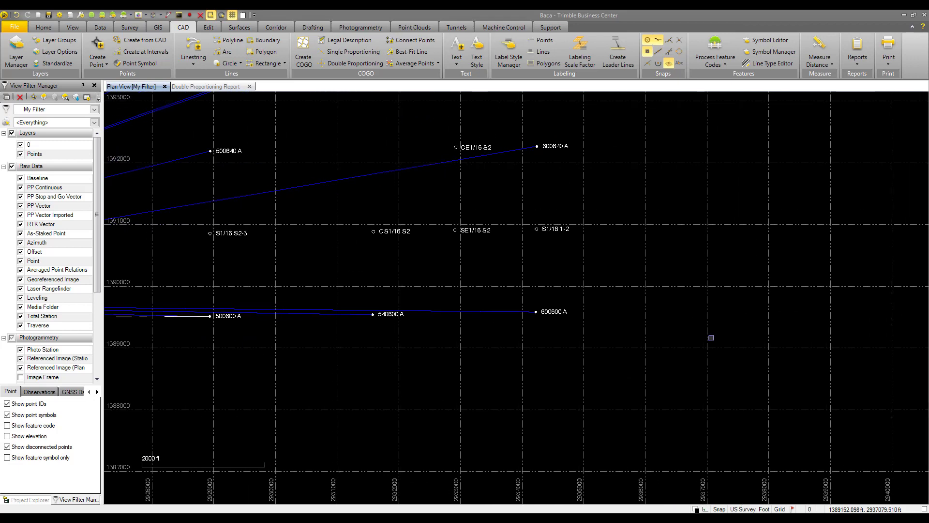
Step: Open the editable Local Site Settings under the project's Coordinate System settings
left_click(60, 15)
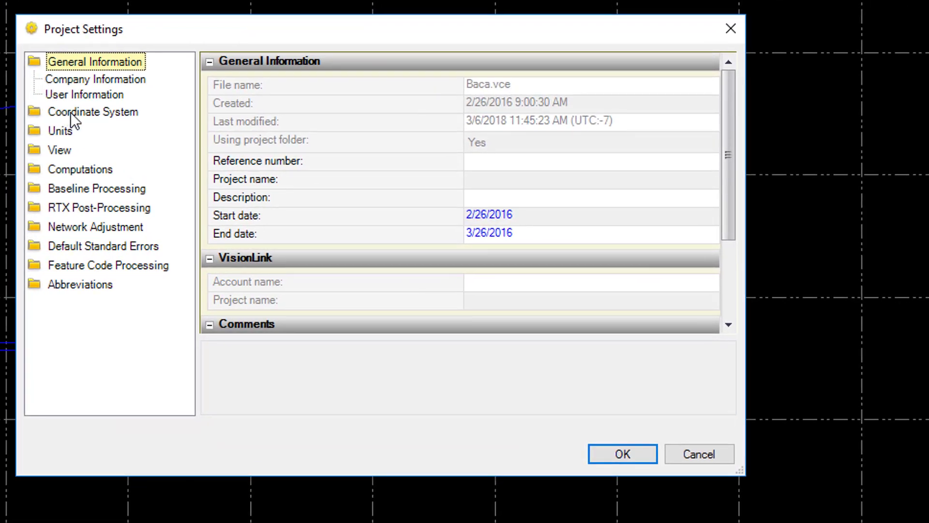
left_click(71, 112)
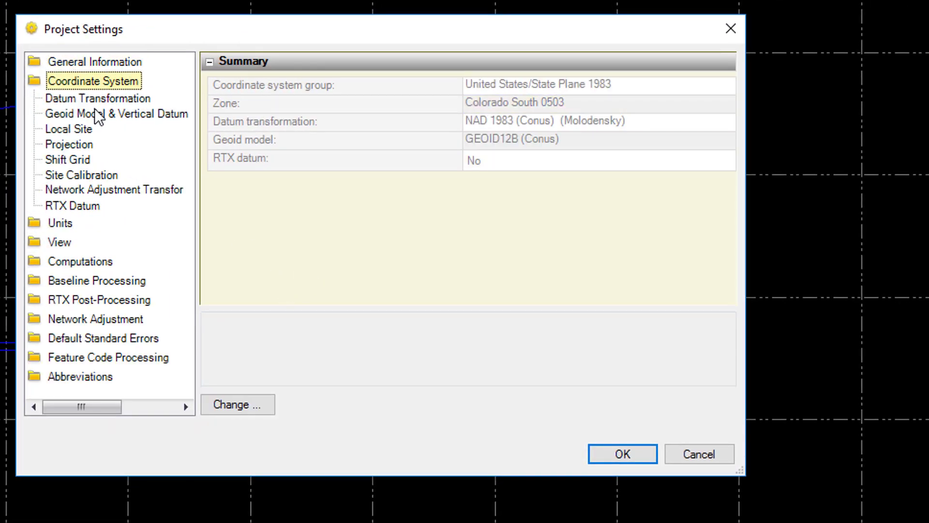
left_click(82, 129)
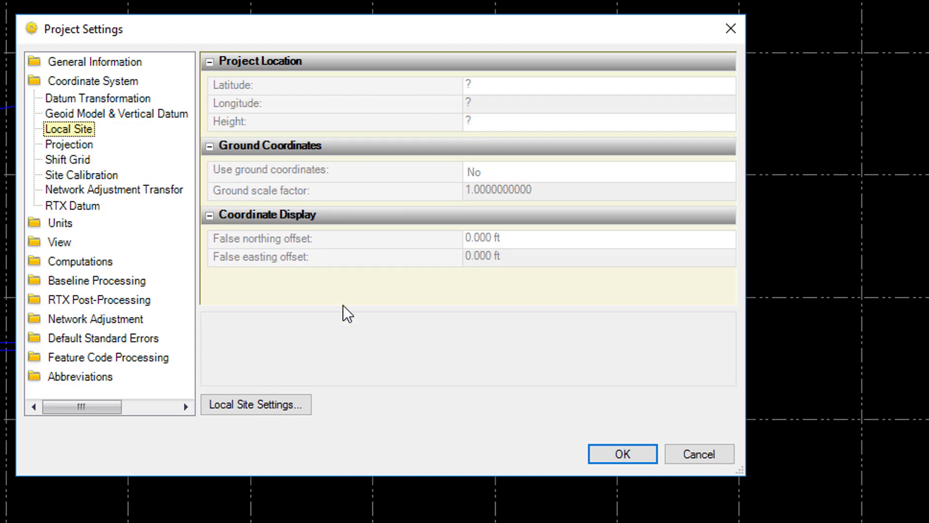
left_click(291, 396)
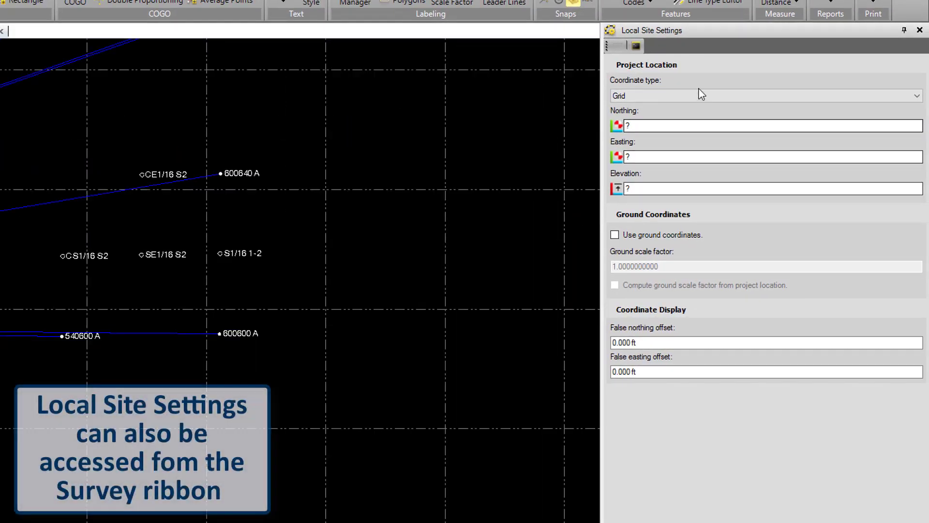
Step: Keep Grid coordinates and take the project location and elevation from point 400640 A
left_click(727, 88)
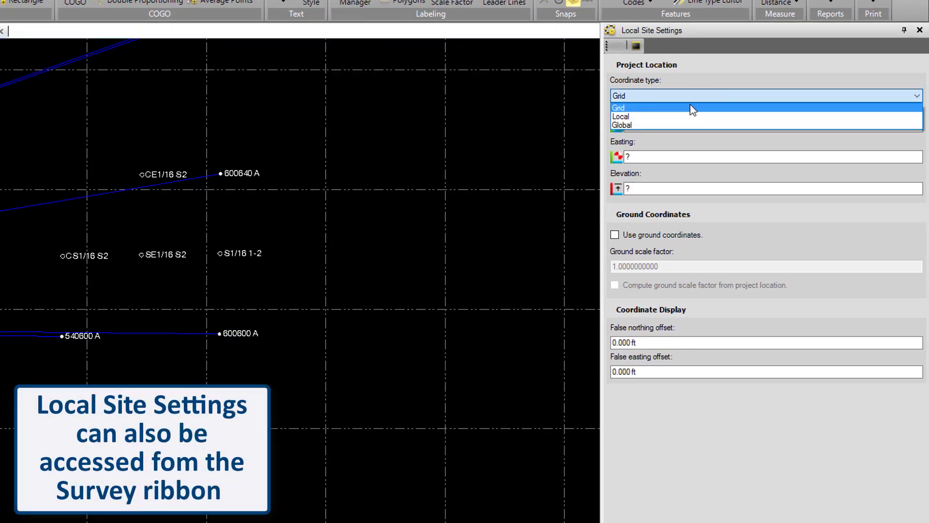
left_click(715, 137)
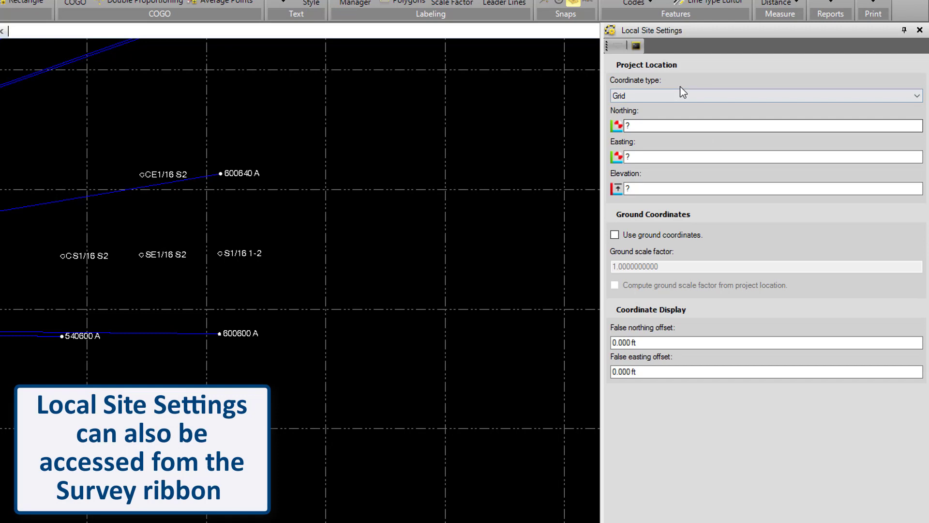
scroll(323, 311, "down", 3)
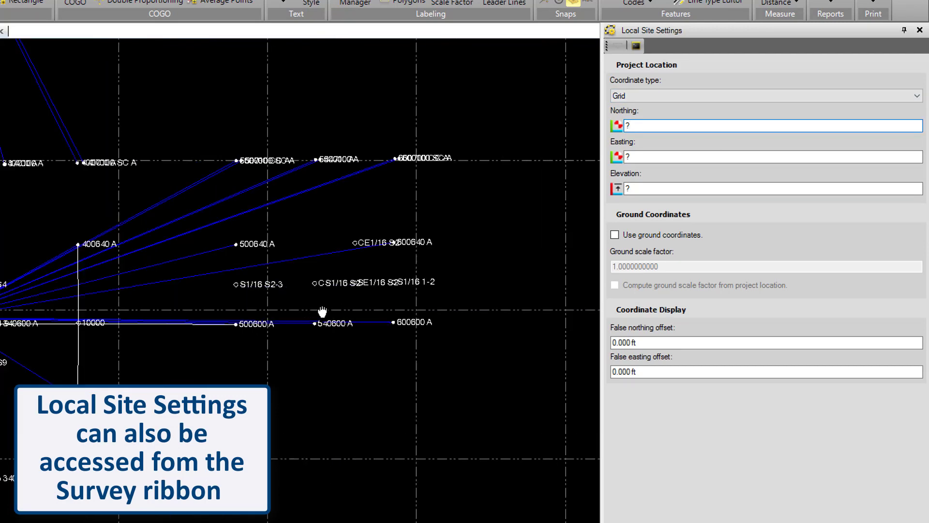
left_click_drag(322, 311, 457, 365)
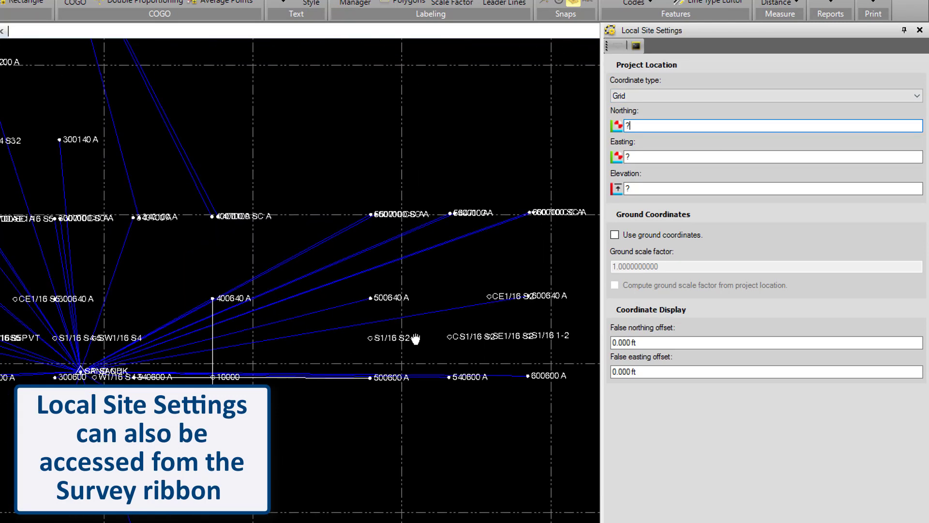
left_click(214, 298)
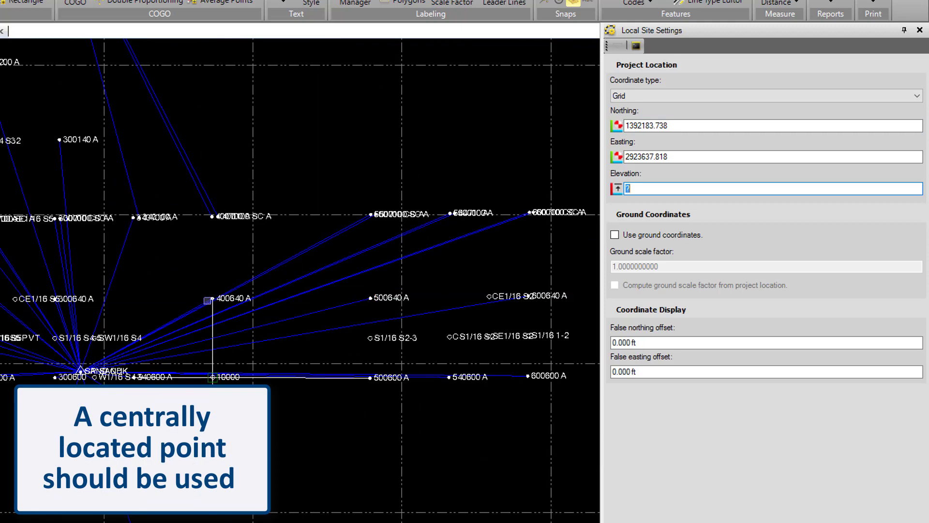
left_click(209, 299)
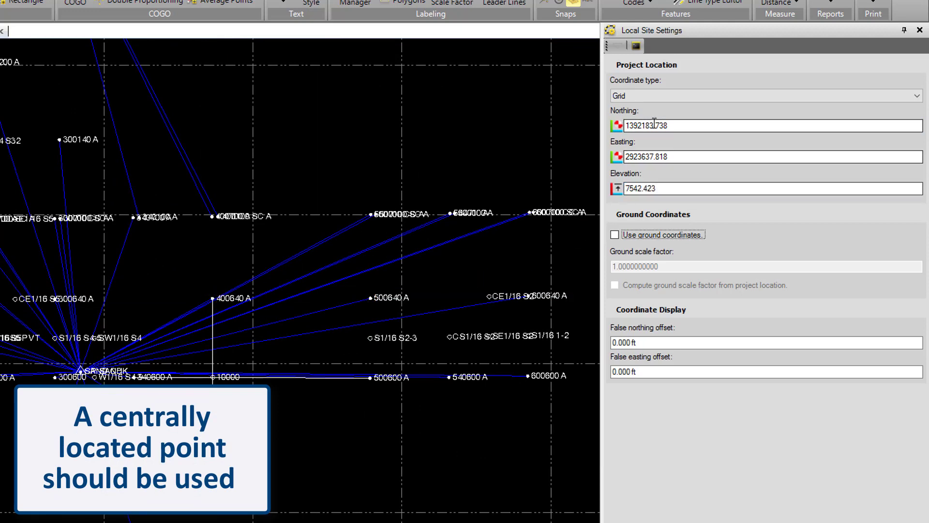
left_click_drag(430, 300, 341, 295)
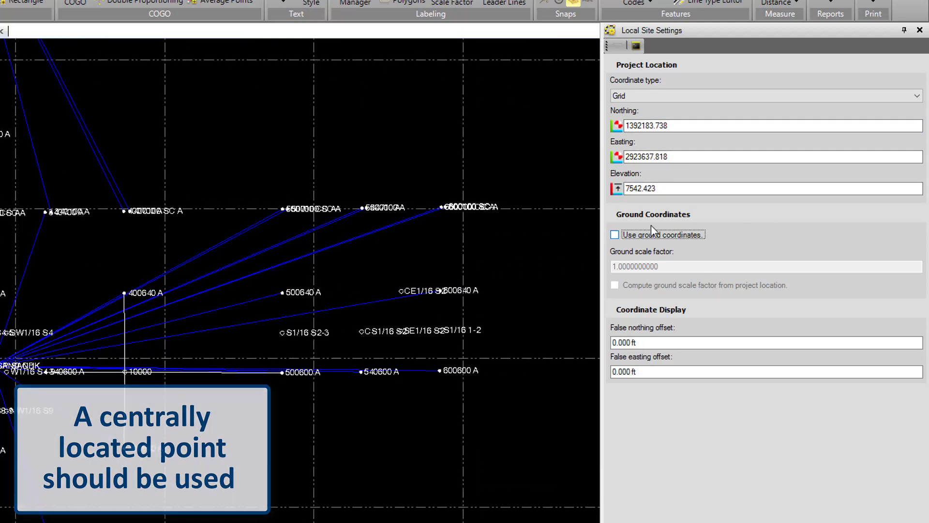
Step: Turn on ground coordinates with the scale factor computed from the project location (1.0004115217)
left_click(615, 235)
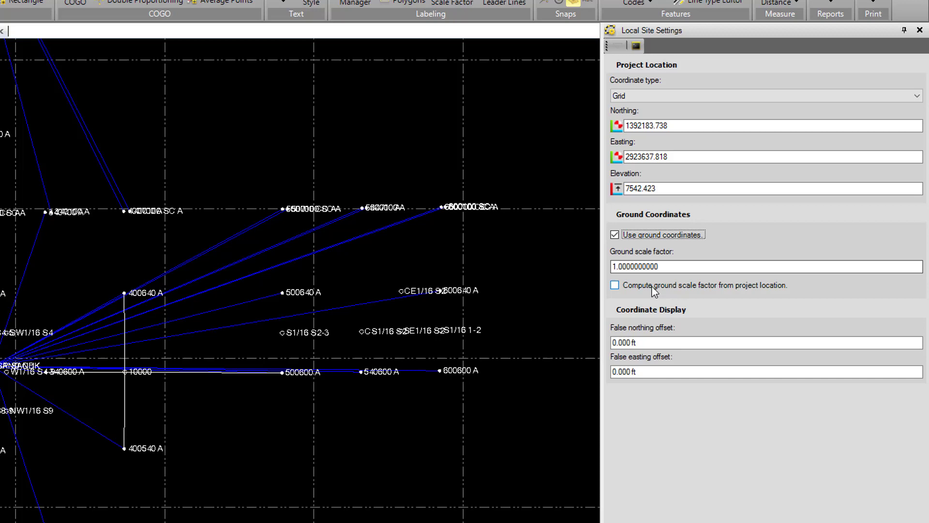
left_click(624, 283)
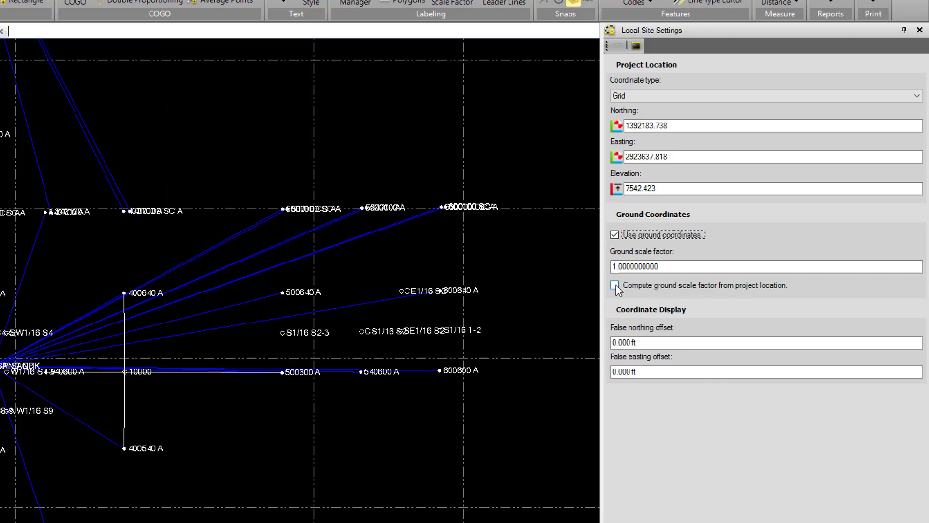
scroll(372, 304, "up", 3)
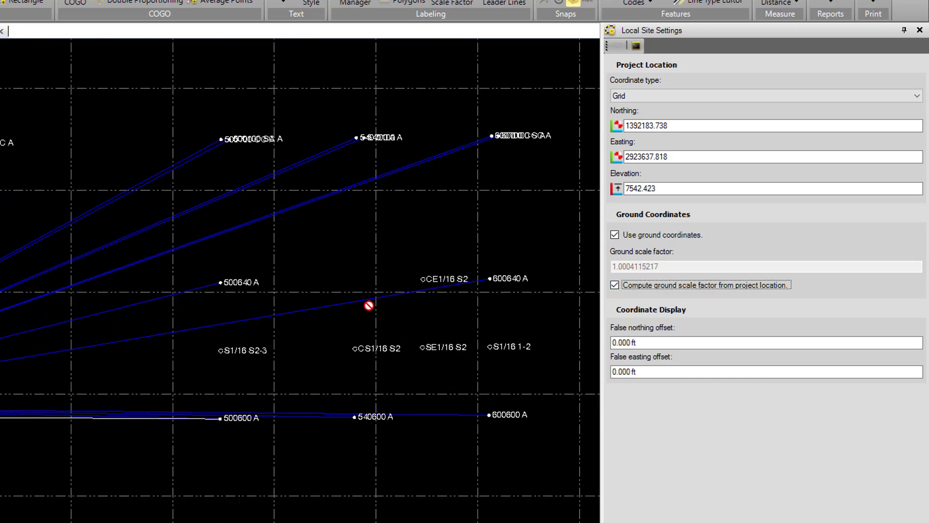
left_click_drag(369, 307, 271, 322)
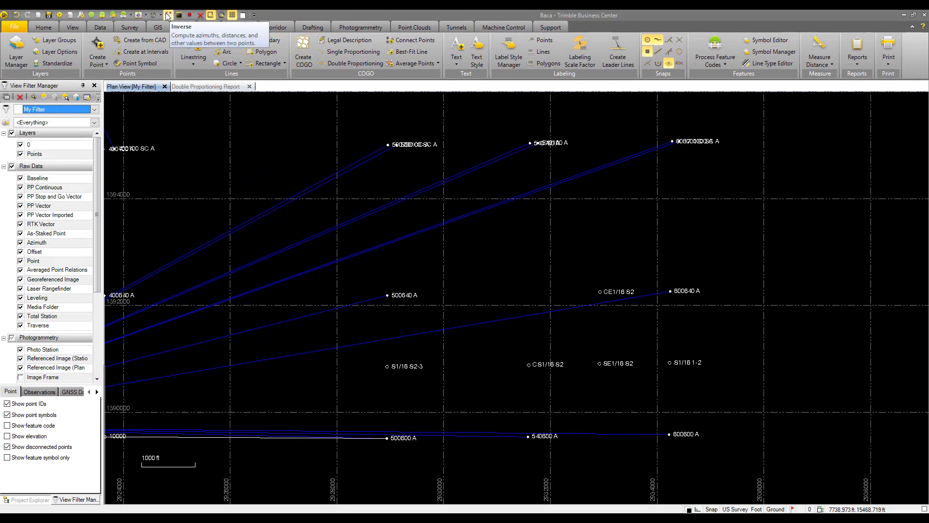
Step: Run an Inverse from 500600 A to 600600 A, giving 5291.481 ft grid and 5291.476 ft ground
left_click(167, 19)
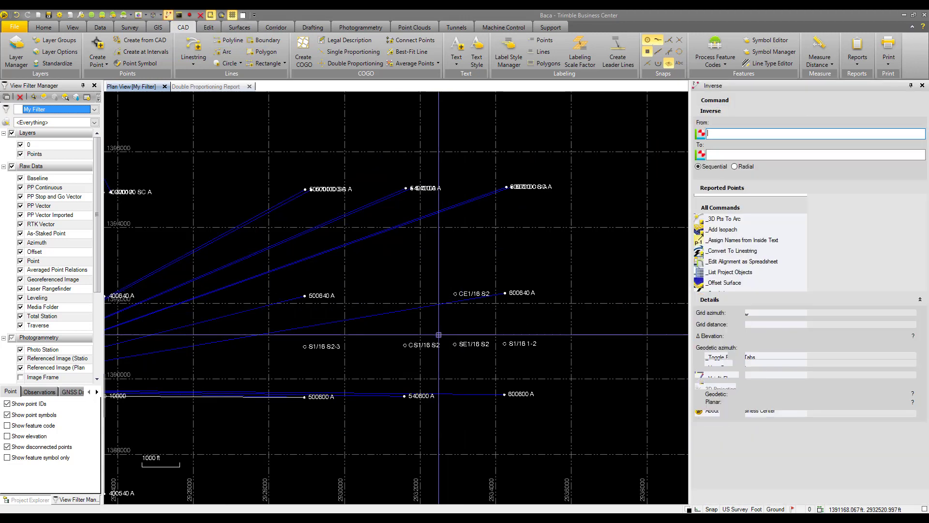
scroll(395, 288, "up", 3)
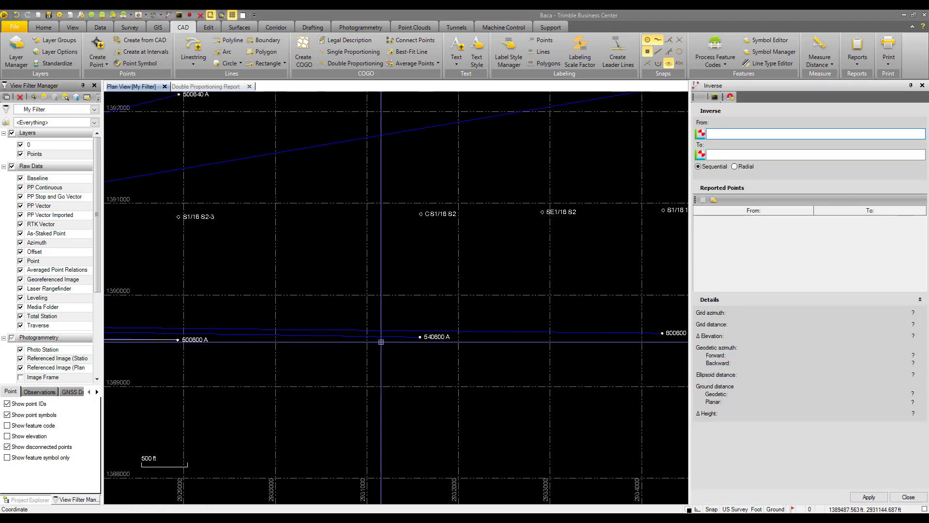
left_click(172, 369)
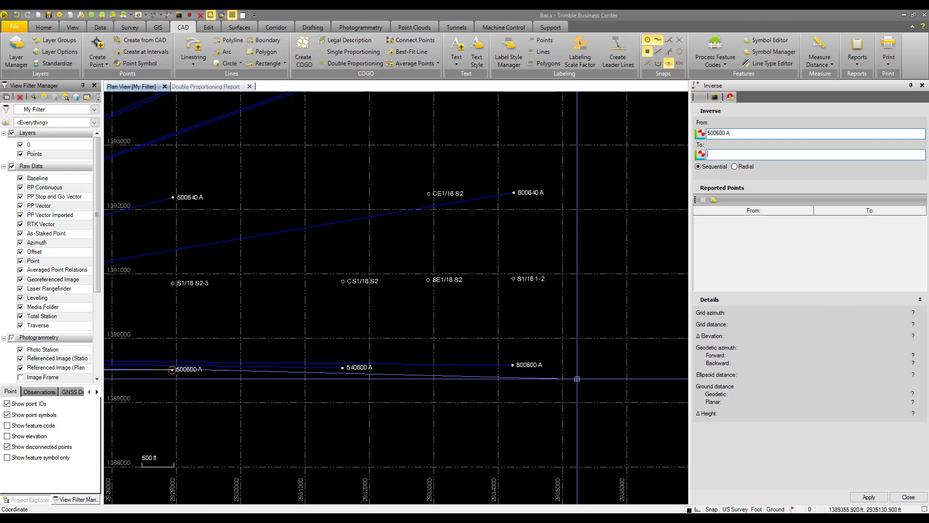
left_click(512, 365)
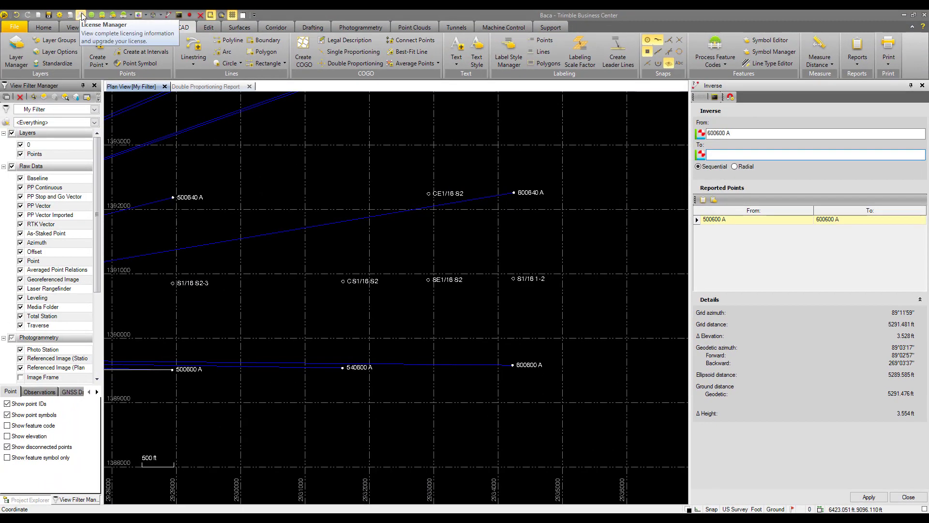
Step: Set Chain (ch) as the alternate display unit under Project Settings > Units > Distance
left_click(59, 15)
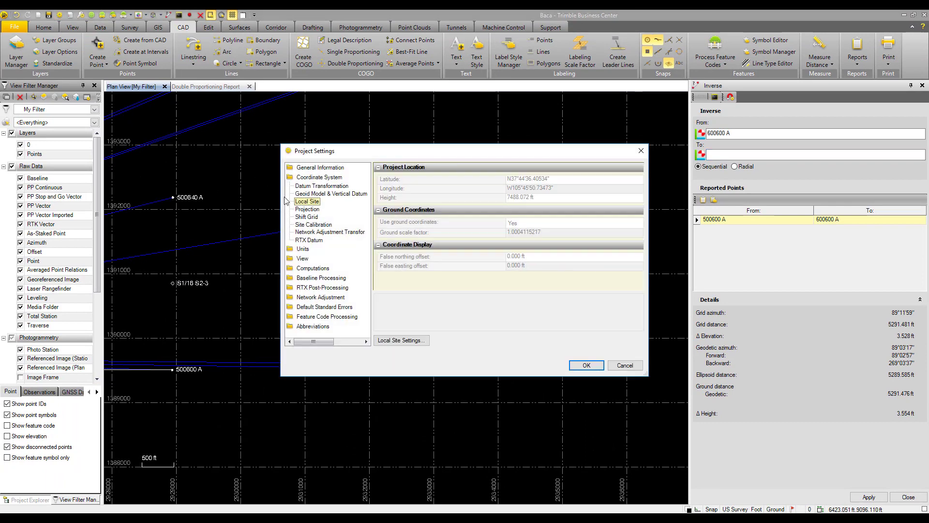
left_click(309, 248)
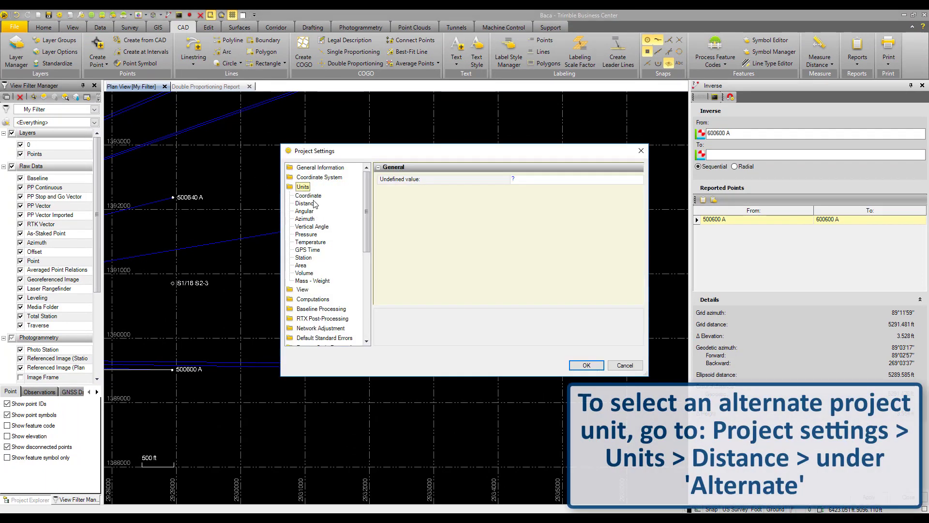
left_click(310, 203)
scroll(555, 236, "down", 1)
left_click(542, 268)
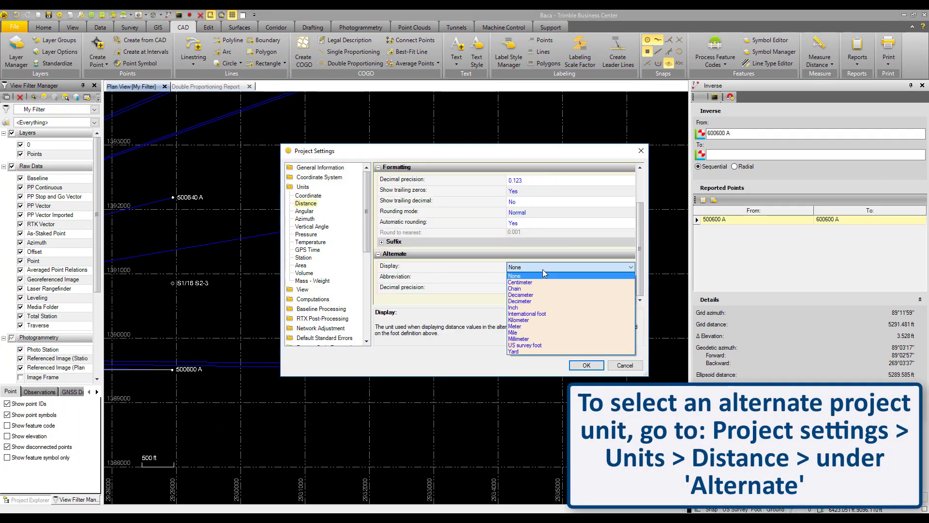
left_click(531, 288)
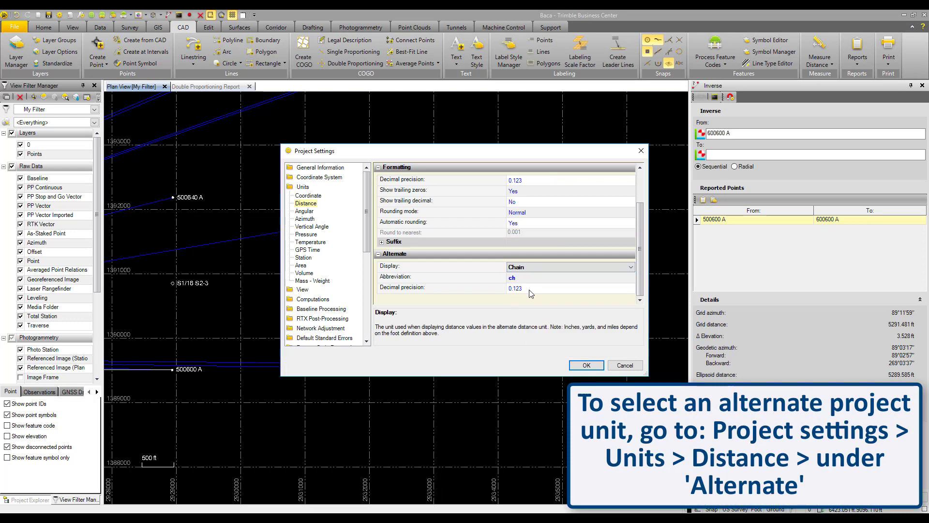
left_click(587, 365)
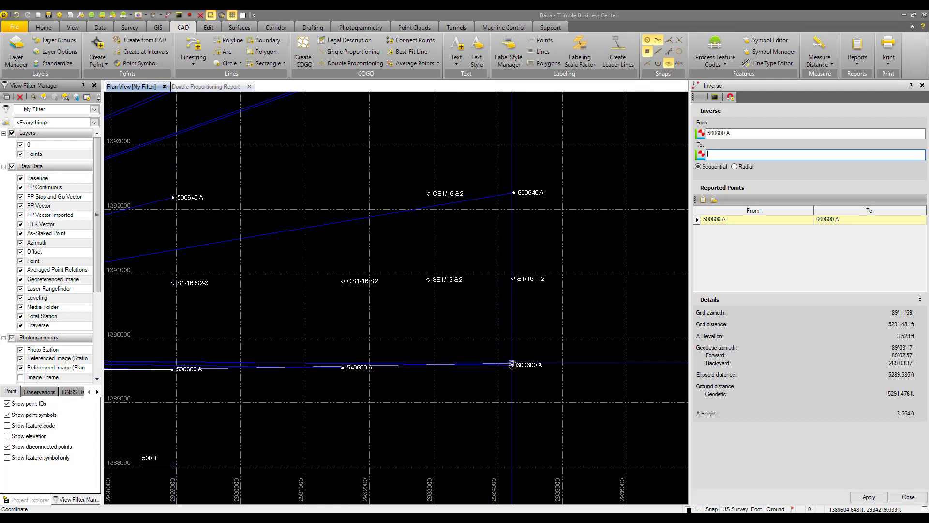
Step: Repick 600600 A so the inverse also reports 80.174 ch for grid and ground distance
left_click(512, 364)
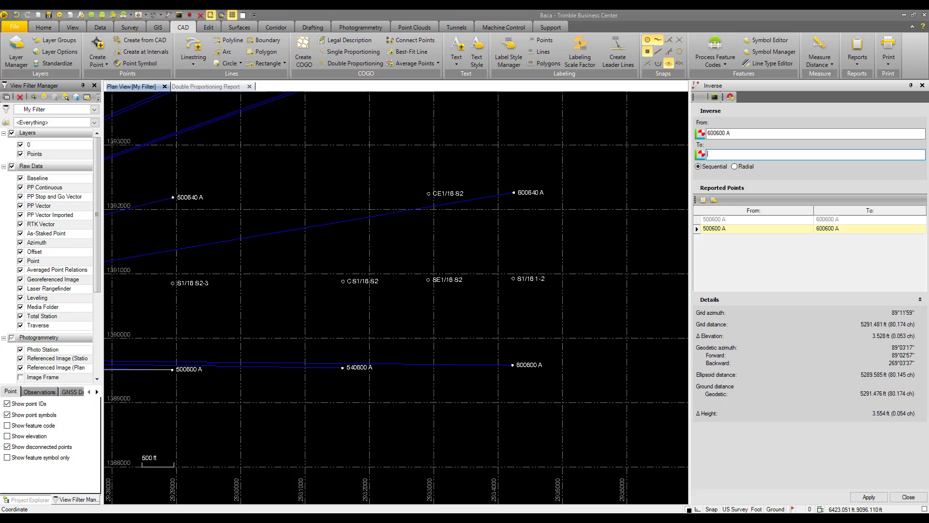
scroll(436, 253, "down", 5)
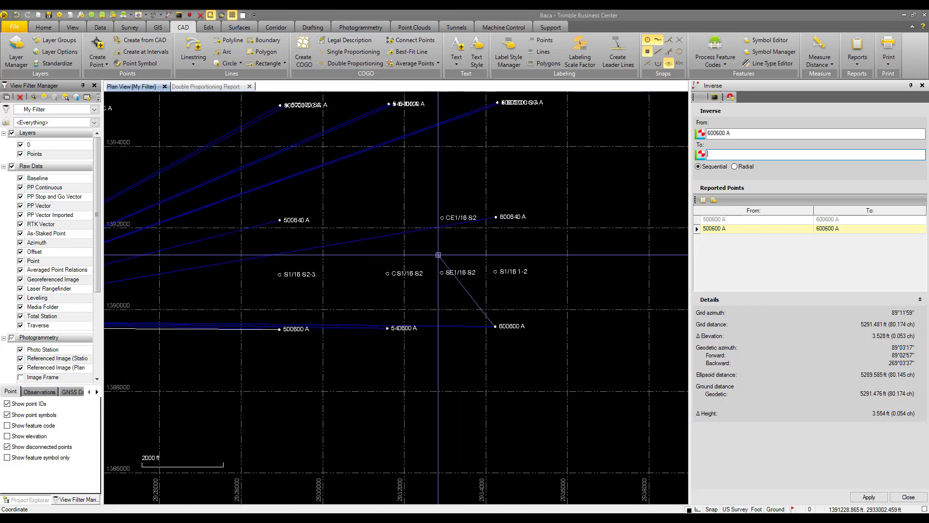
Step: Close the Inverse pane, look over the 24x36 Sheet View, then go back to Plan View
left_click(922, 85)
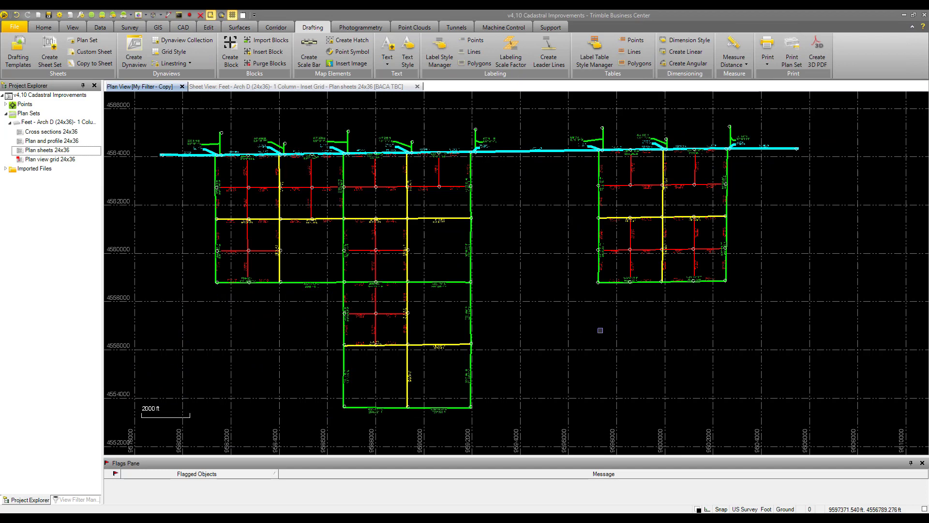
left_click(370, 87)
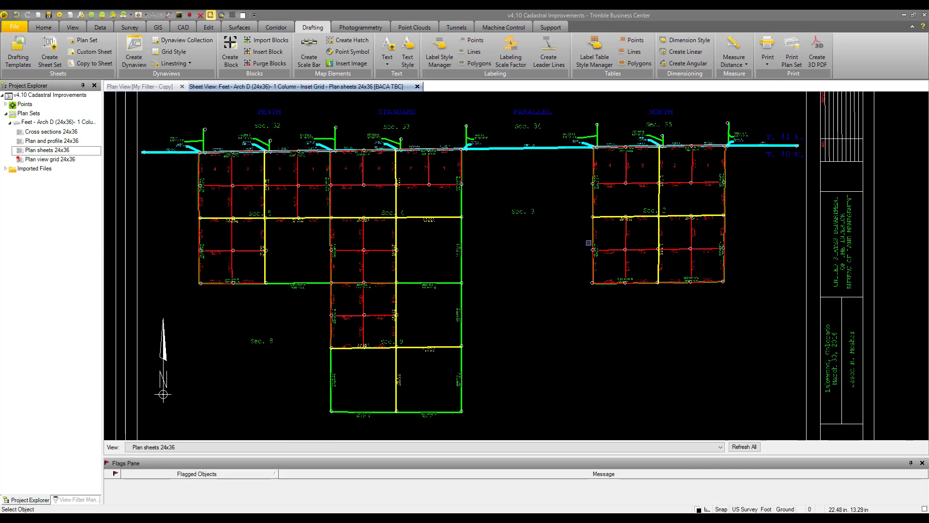
scroll(596, 252, "down", 3)
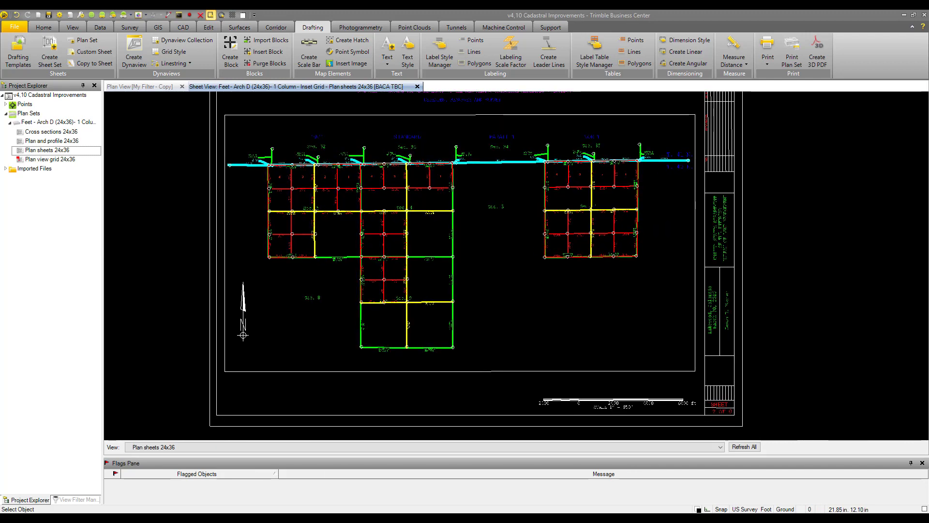
scroll(552, 256, "up", 5)
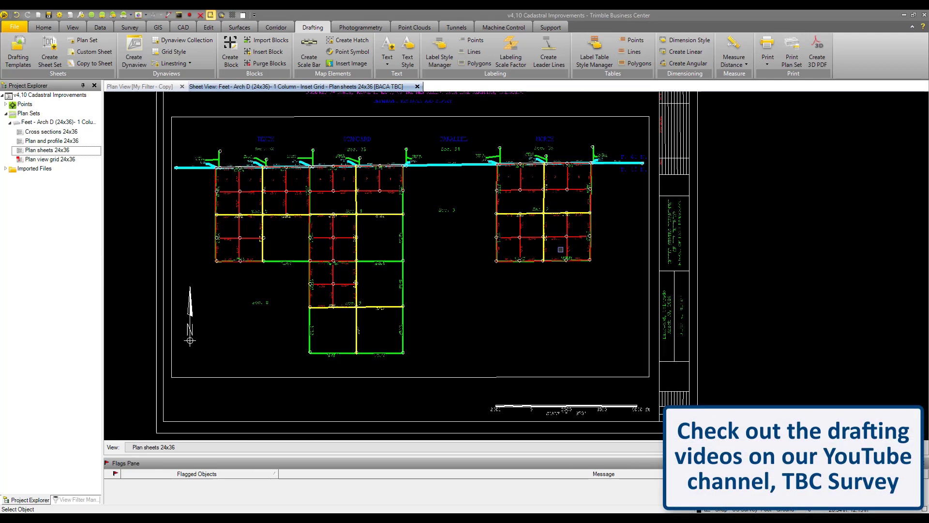
key("ctrl+Tab")
Step: Zoom and pan in on the green section lines and labels like N89°20'48"E 2645.730 ft
scroll(437, 379, "up", 5)
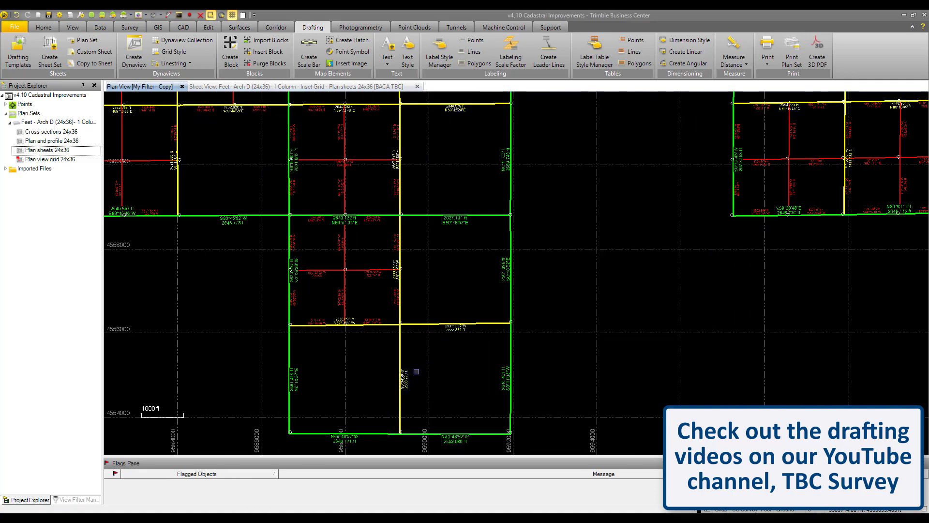
left_click_drag(509, 276, 500, 217)
scroll(498, 290, "up", 2)
left_click_drag(498, 290, 180, 377)
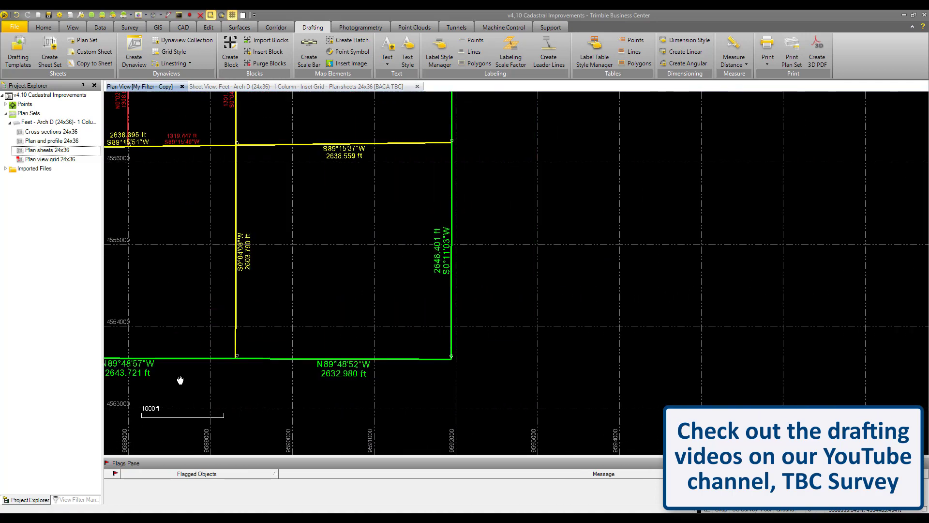
scroll(701, 197, "down", 2)
scroll(440, 357, "up", 3)
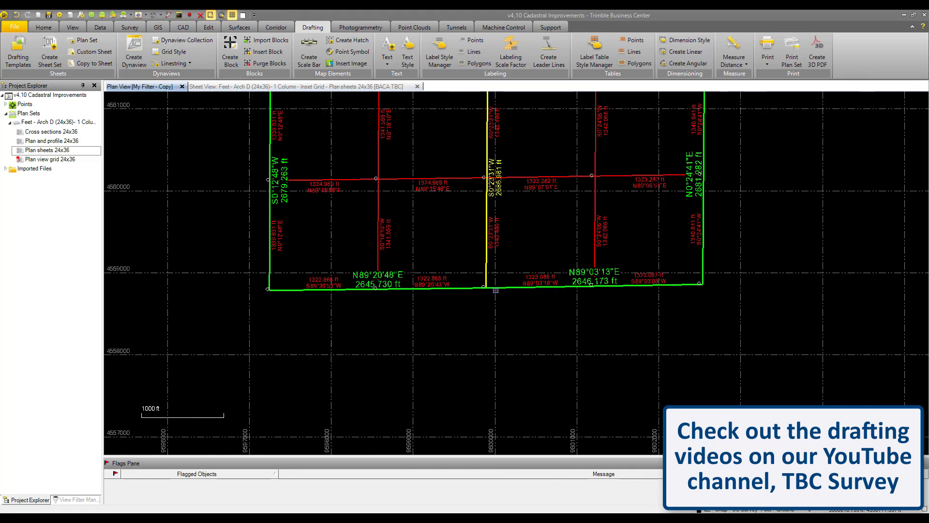
left_click_drag(535, 336, 489, 367)
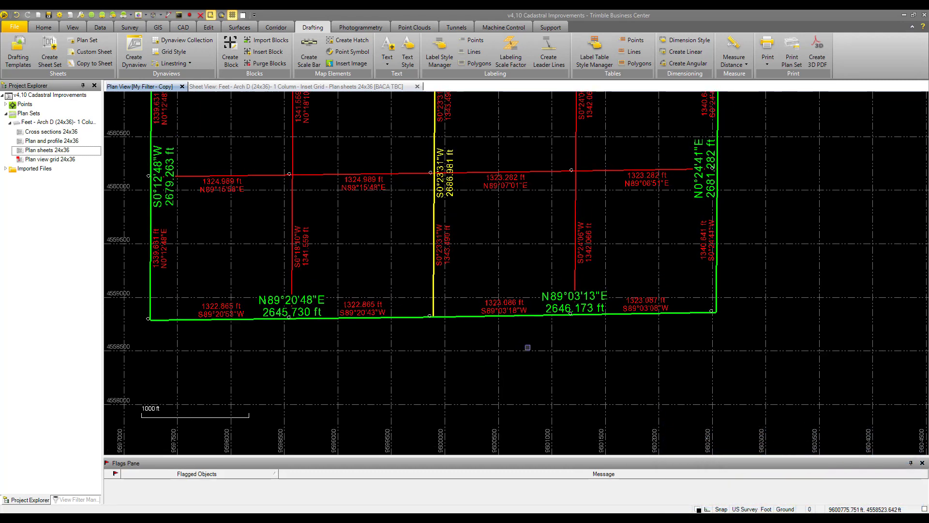
scroll(528, 337, "down", 1)
mouse_move(528, 337)
left_mouse_down()
mouse_move(512, 373)
mouse_move(535, 326)
mouse_move(531, 393)
mouse_move(530, 319)
left_mouse_up()
scroll(530, 383, "down", 1)
scroll(533, 352, "up", 2)
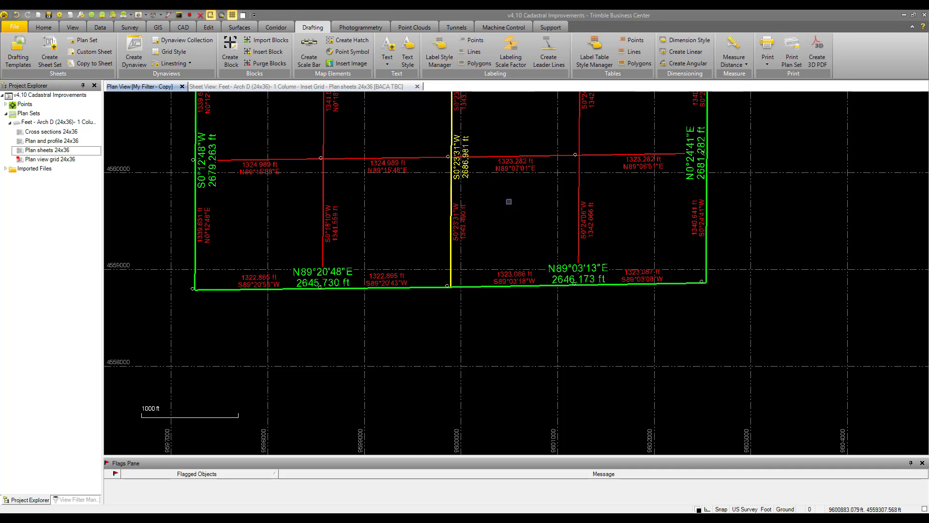
Step: Add a Line Ground Length label to Green 0.15 in, offset 1 Above, prefixed 'Ground:'
left_click(441, 53)
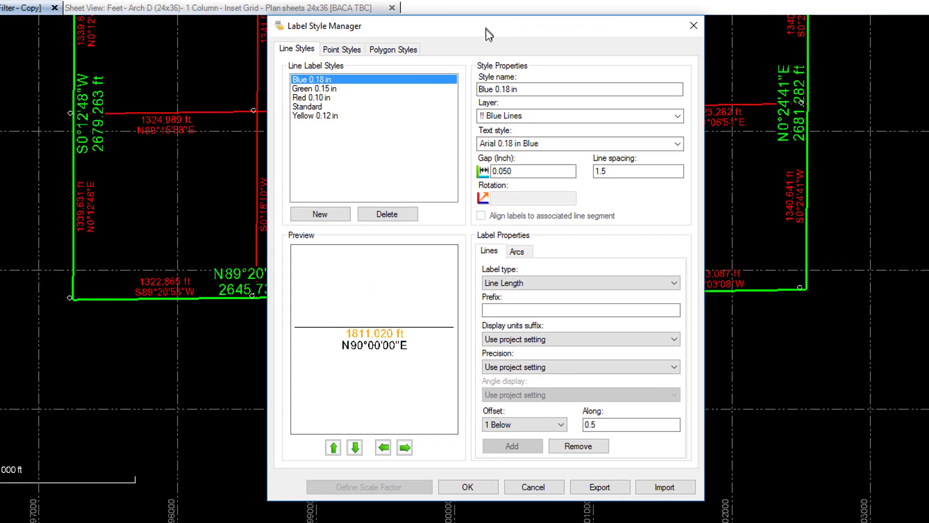
left_click_drag(485, 29, 485, 37)
left_click(329, 96)
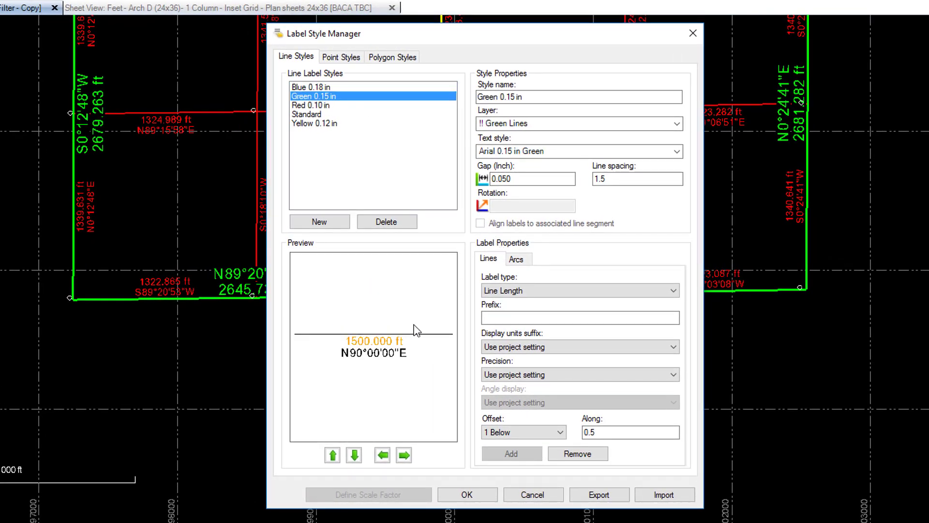
left_click(535, 294)
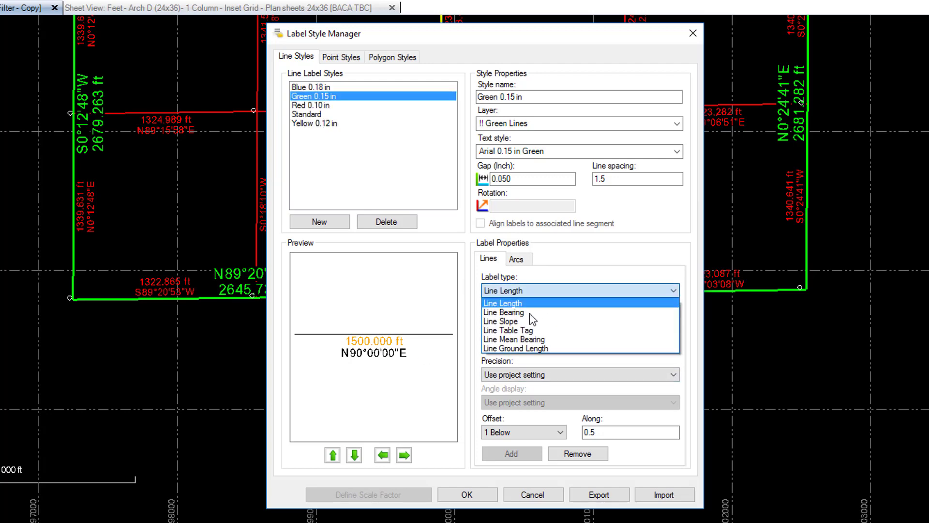
left_click(519, 348)
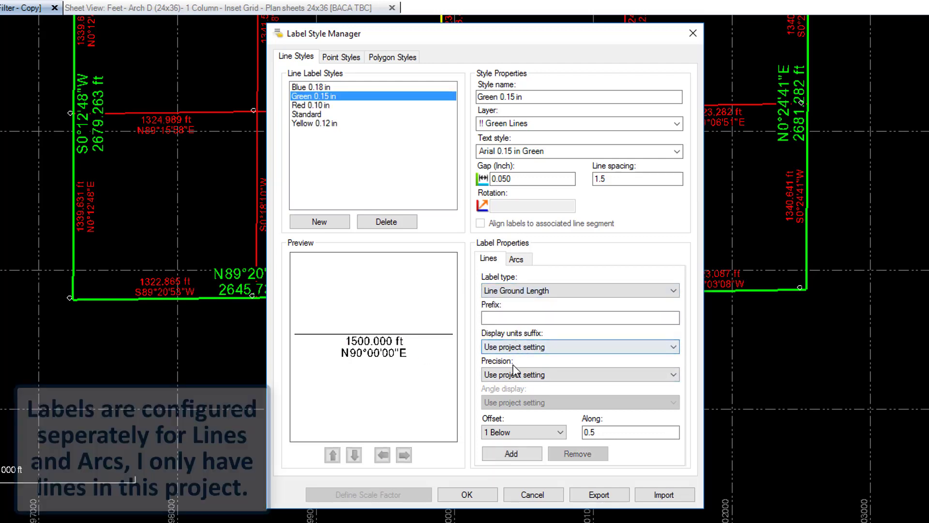
left_click(513, 431)
left_click(502, 471)
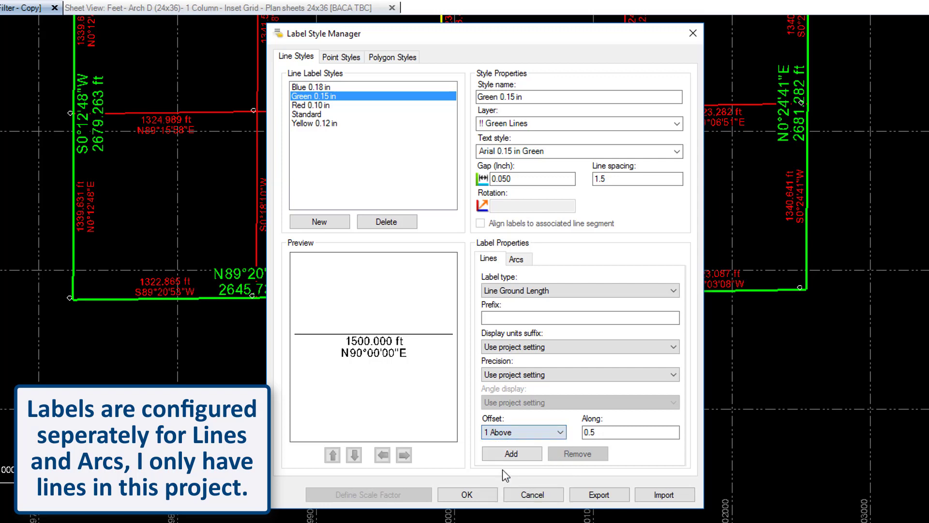
left_click(505, 319)
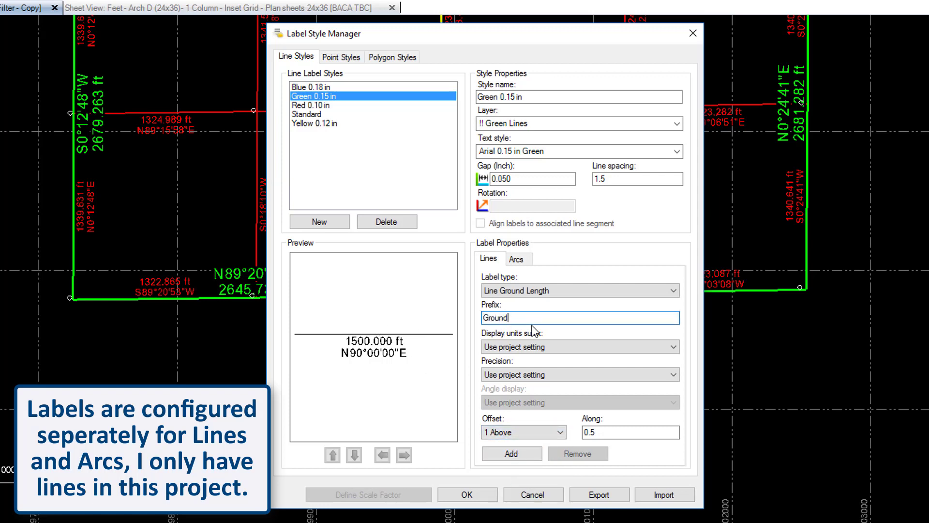
type("Ground")
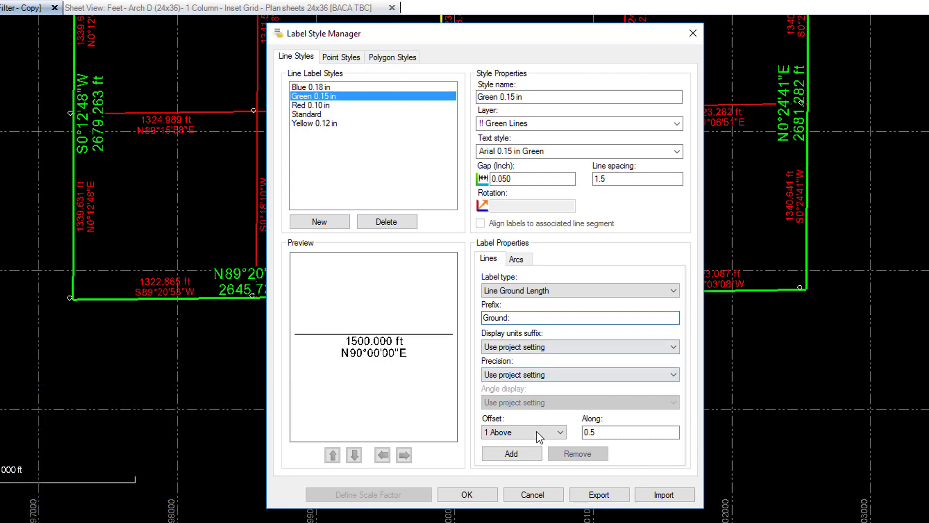
type(":")
left_click(532, 454)
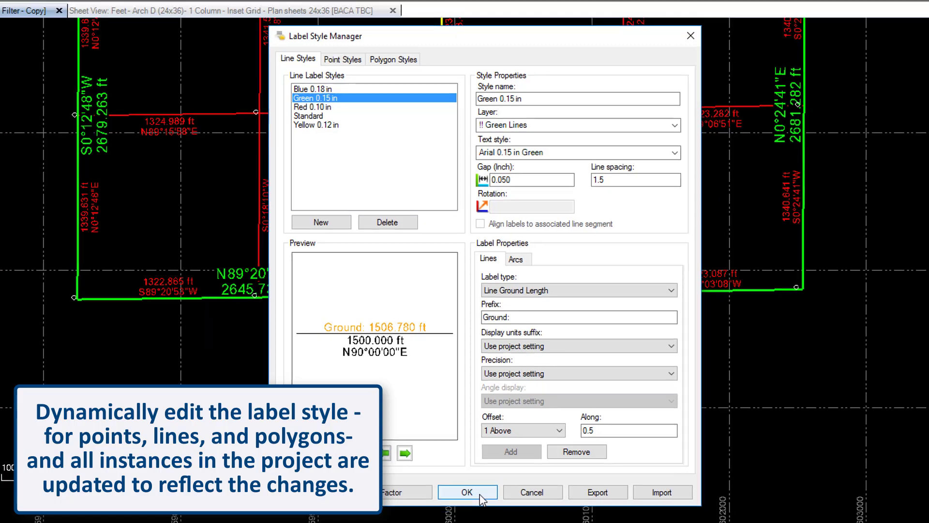
left_click(479, 496)
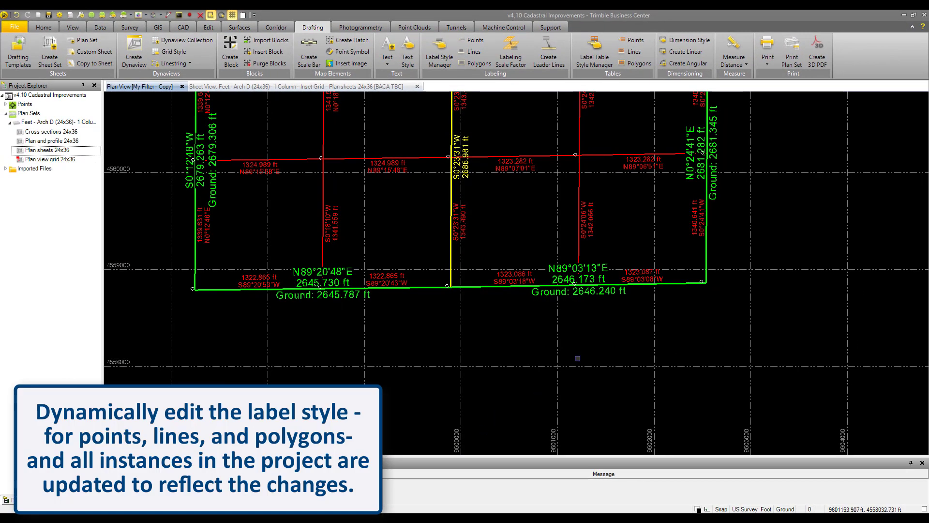
Step: Select both southern boundary lines' labels and apply Swap Label Sides
left_click(477, 283)
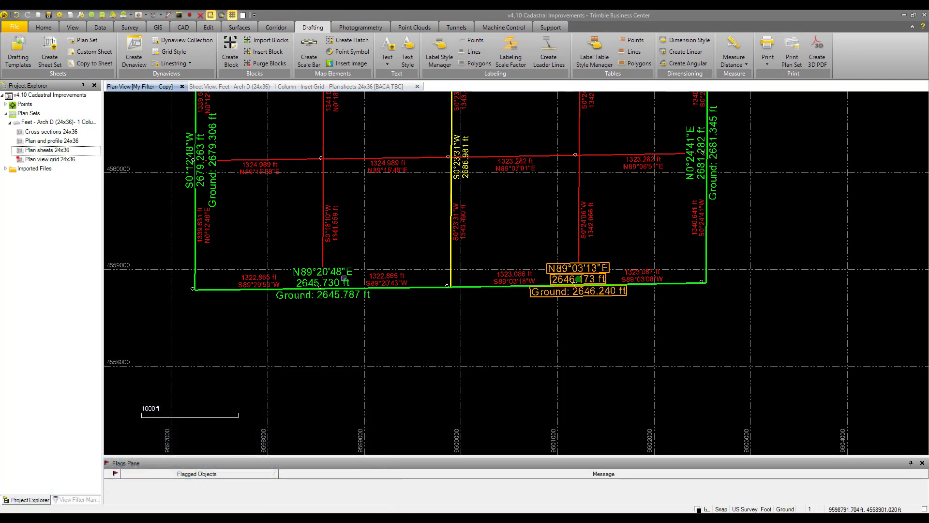
left_click(337, 277)
right_click(366, 339)
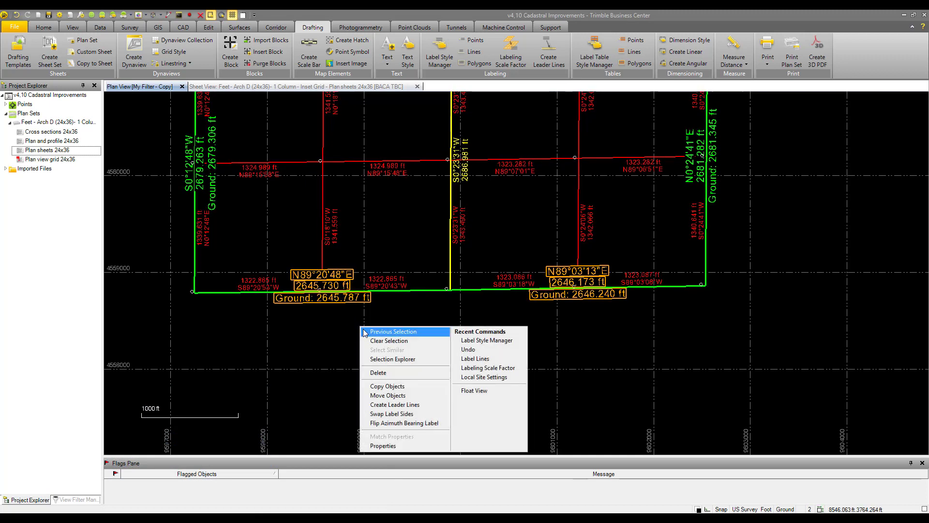
left_click(392, 416)
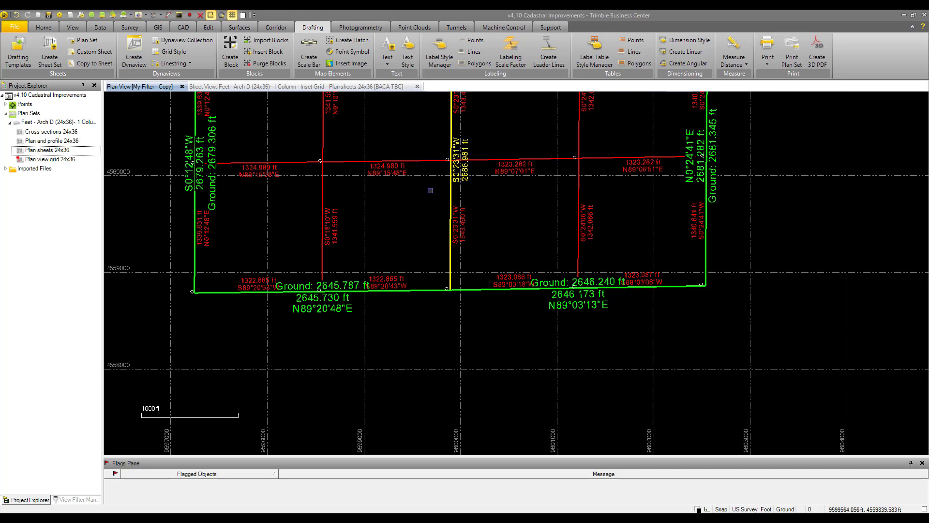
Step: Swap the two northern yellow line labels, including N89°10'59"E 2654.229 ft, to above the lines
scroll(476, 384, "down", 3)
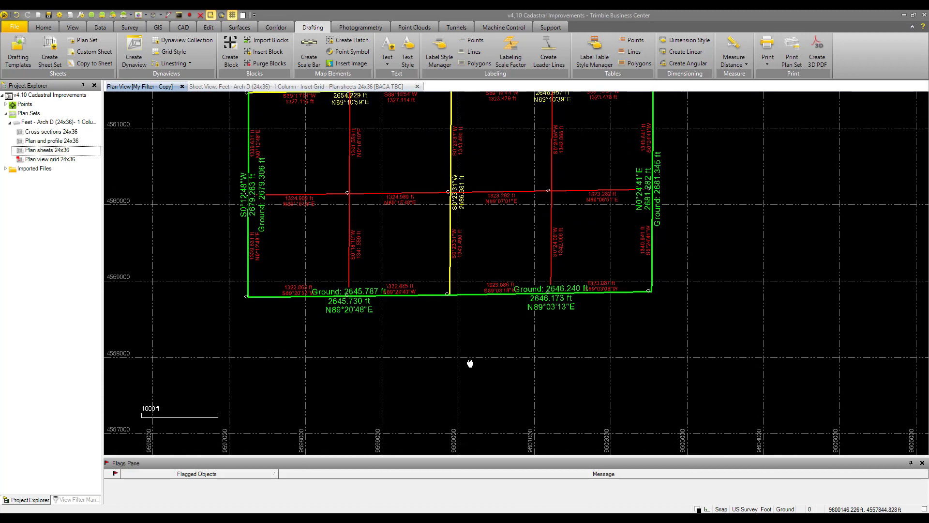
left_click_drag(466, 381, 462, 443)
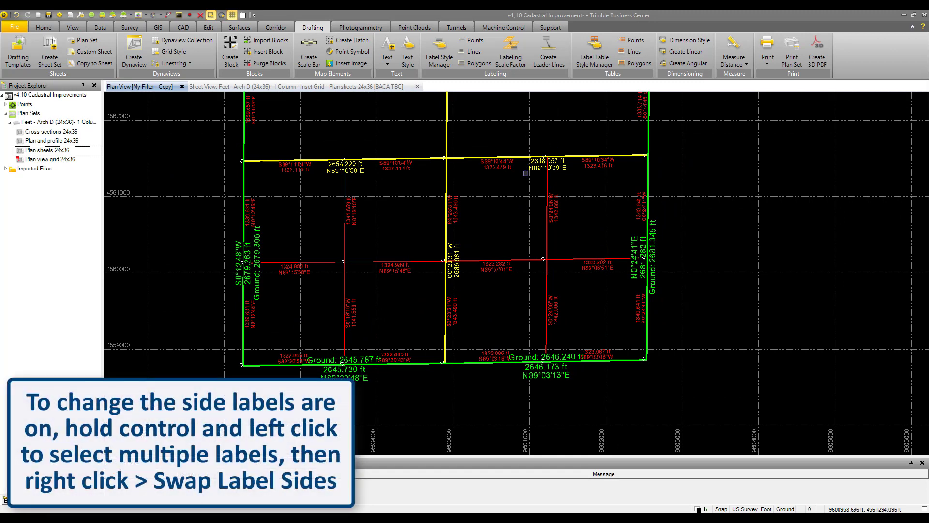
left_click(356, 169, "ctrl")
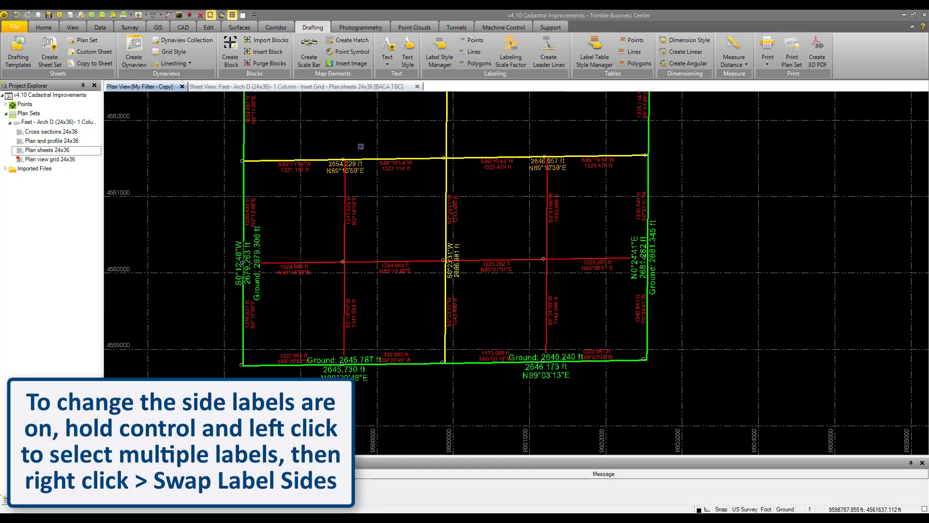
right_click(364, 141)
left_click(396, 228)
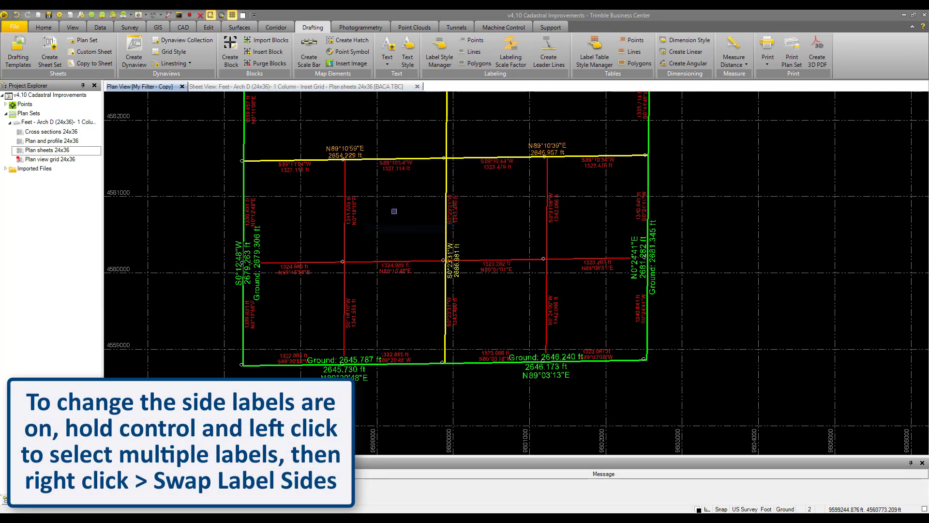
scroll(483, 290, "up", 5)
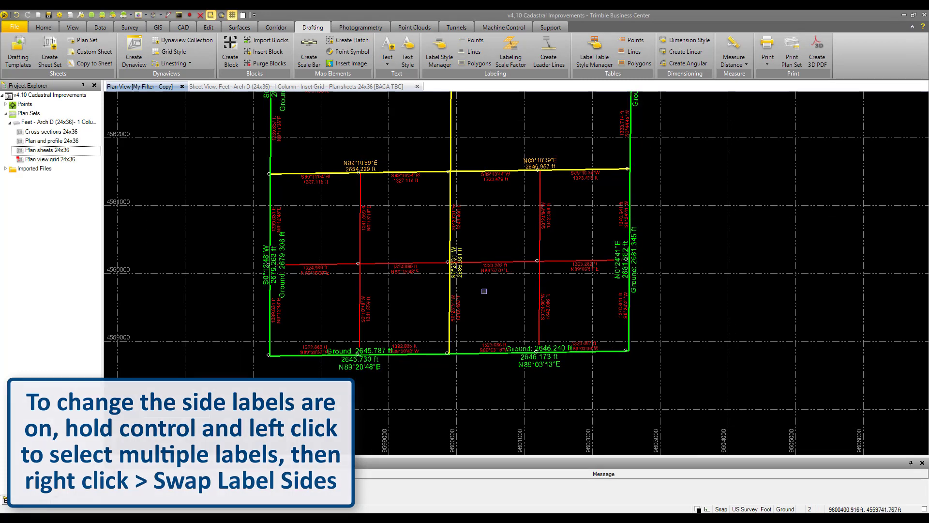
left_click_drag(498, 298, 499, 291)
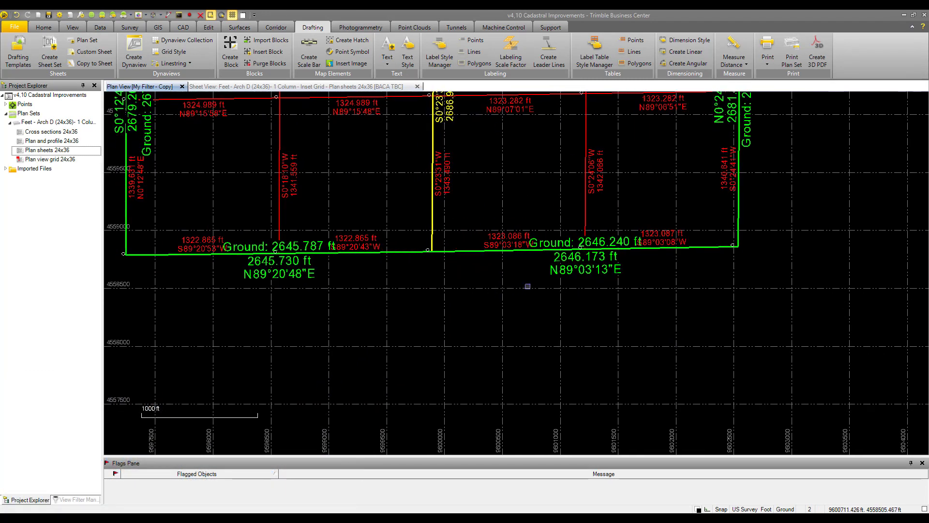